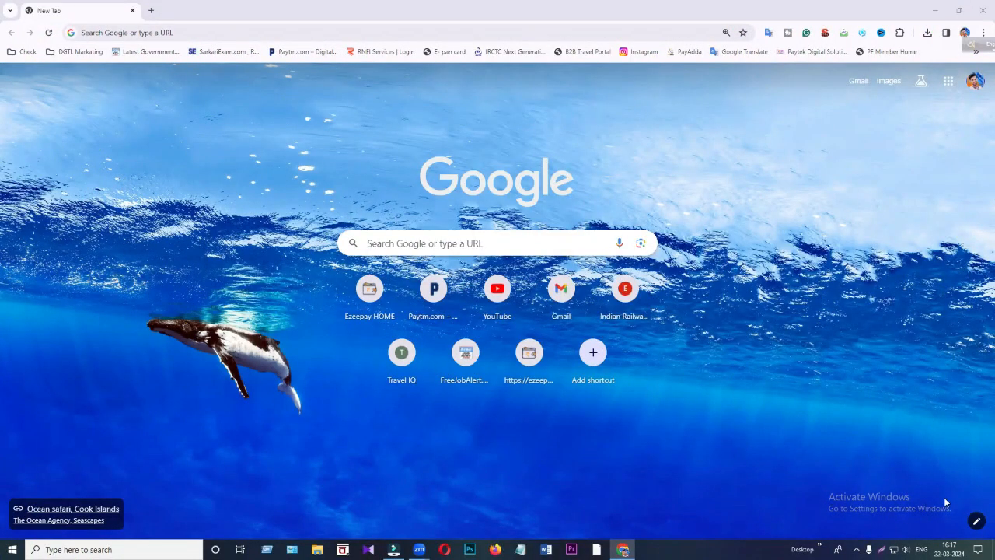
# Step: Search Google for "voter portal" and open the Election Commission of India's Voters Service Portal
pyautogui.click(472, 243)
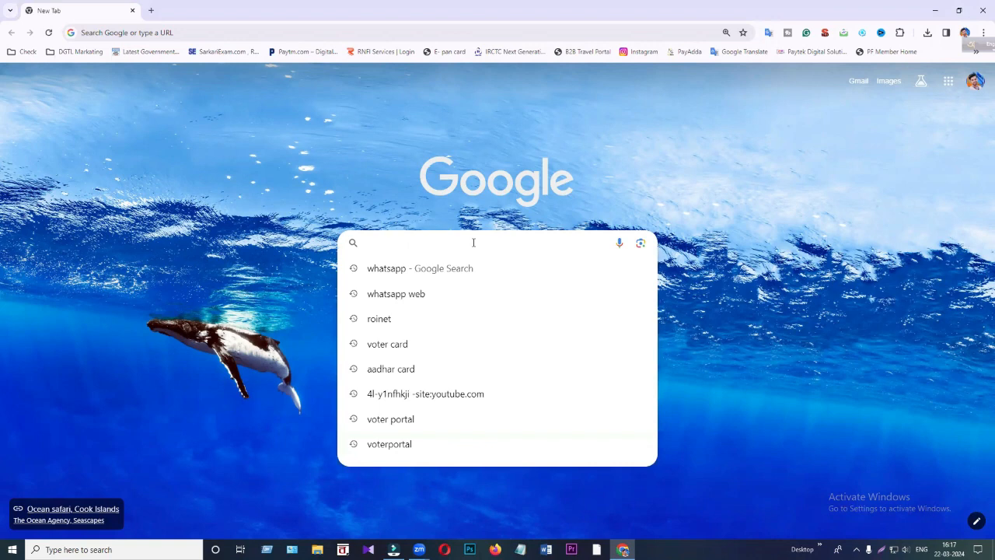
pyautogui.write('voter portal')
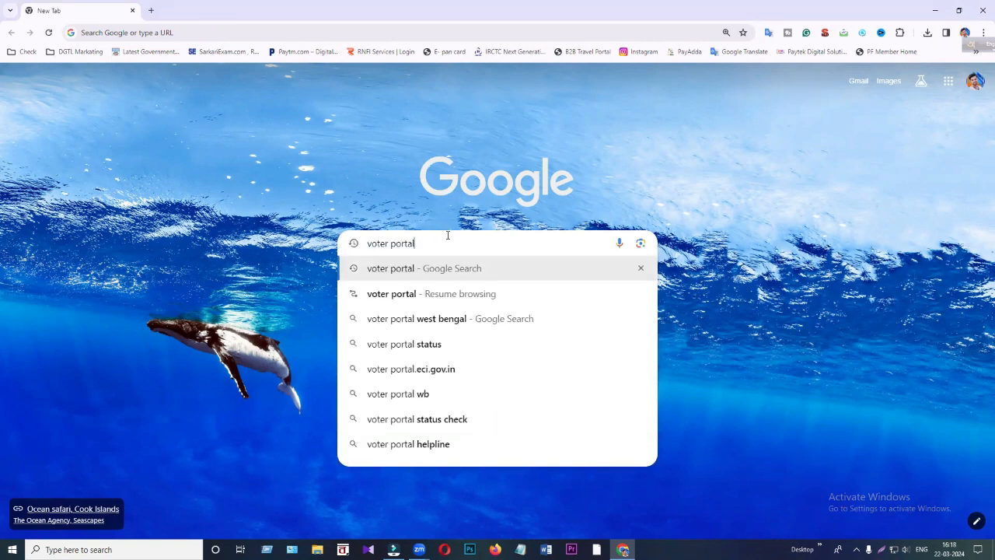
pyautogui.press('Return')
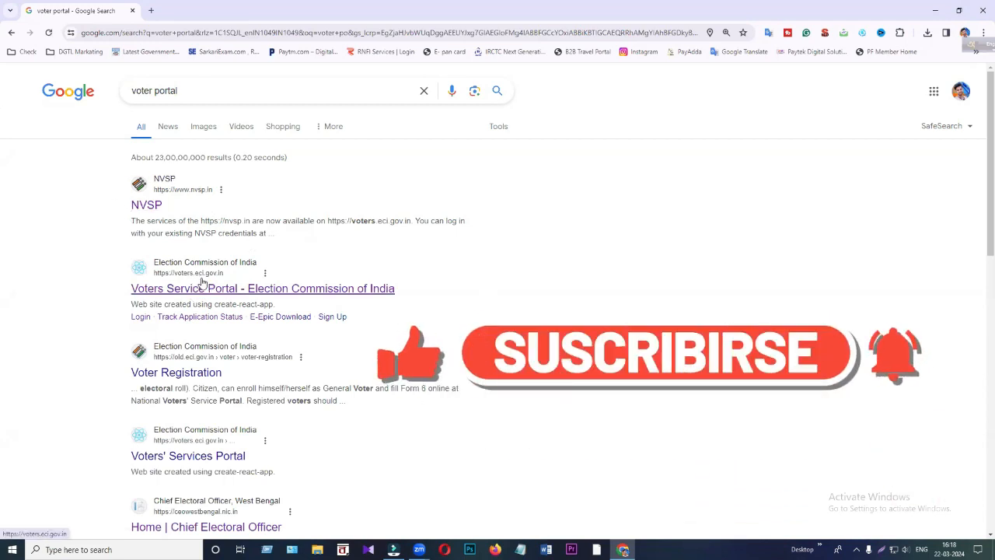
pyautogui.click(180, 284)
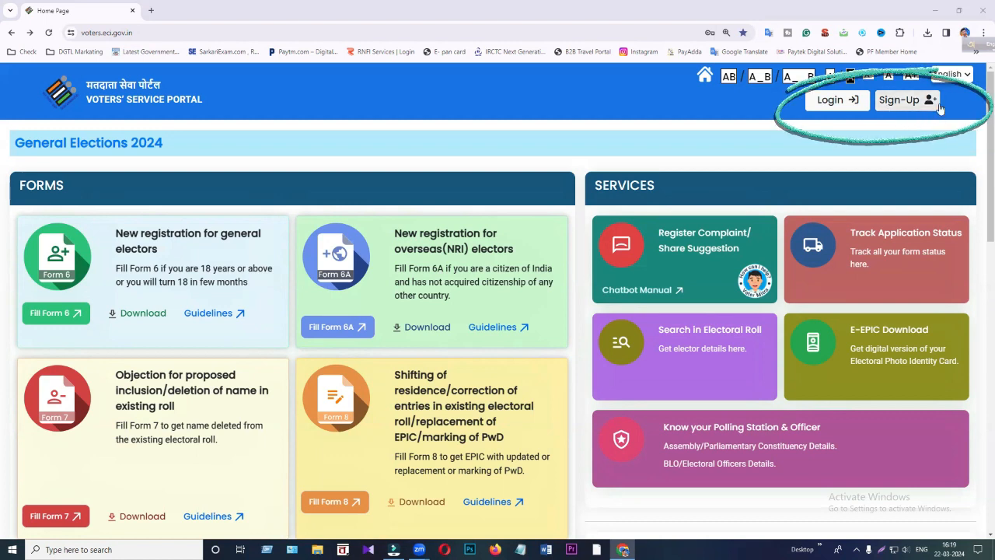
# Step: Log in as an Indian resident elector with the registered mobile number, account password, captcha and one-time password
pyautogui.click(829, 102)
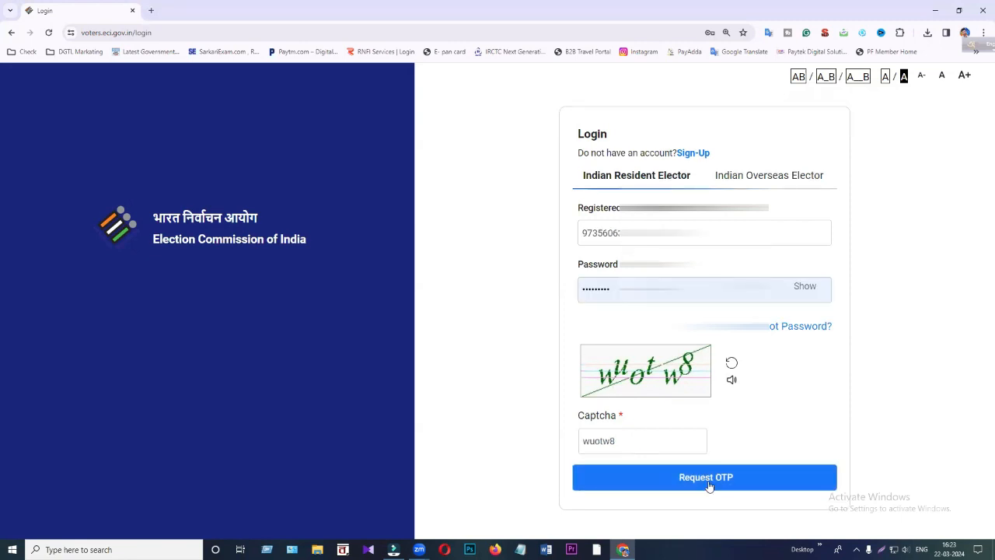
pyautogui.click(708, 482)
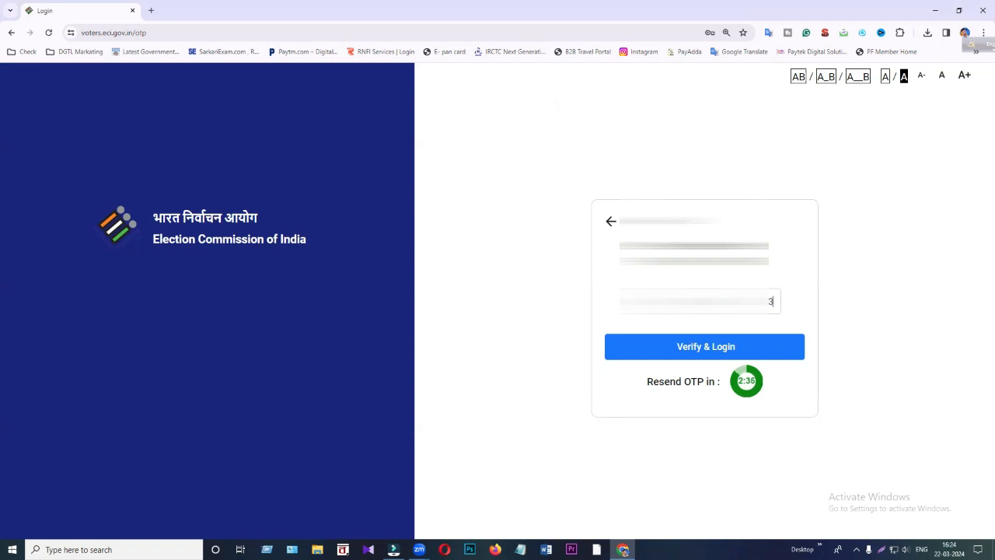
pyautogui.click(706, 346)
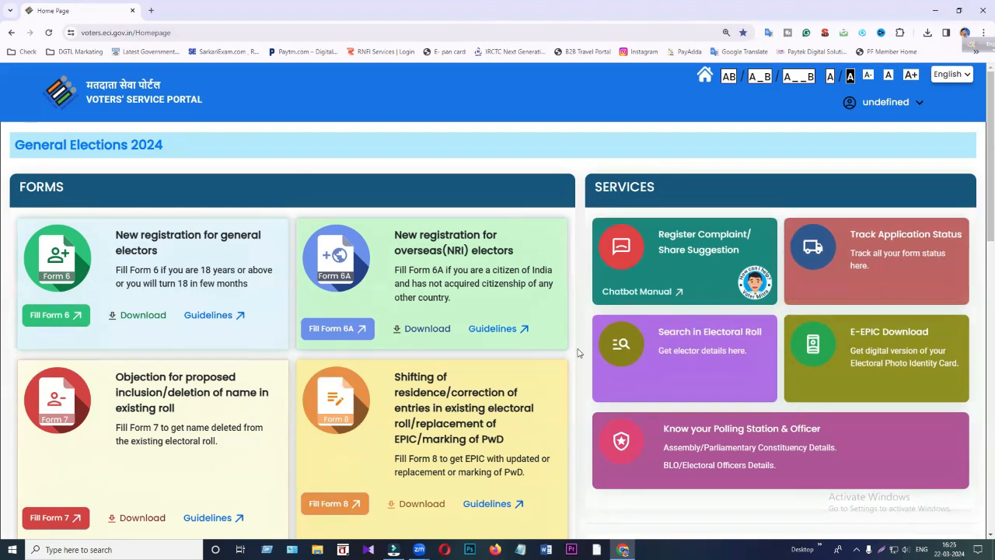
# Step: Start filling Form 8 and set the application to be for Other elector
pyautogui.scroll(-1, 578, 353)
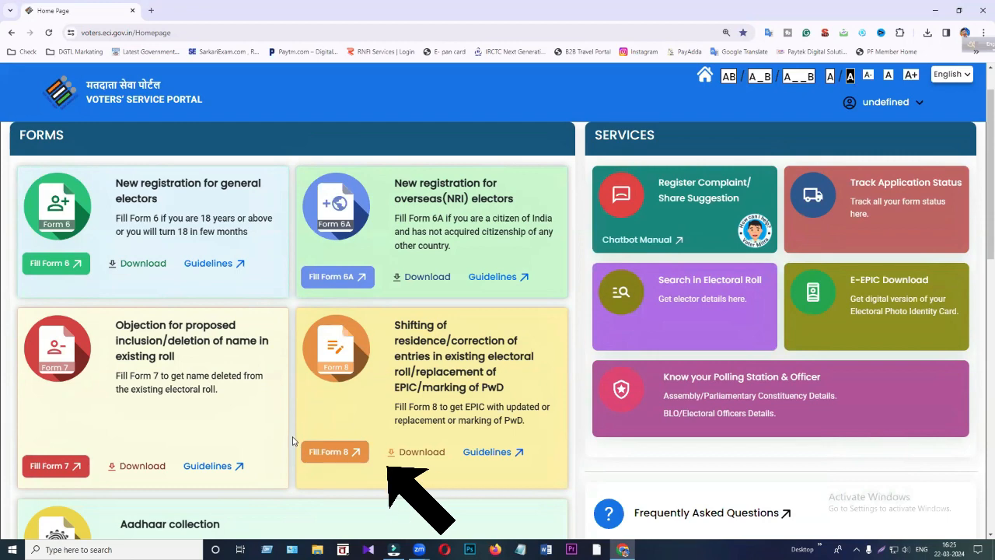
pyautogui.click(340, 455)
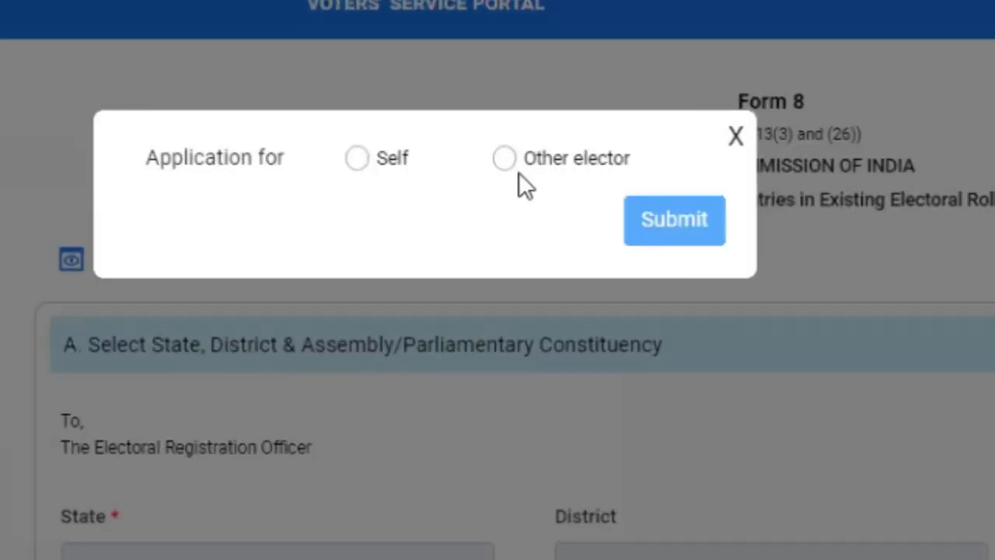
pyautogui.click(504, 159)
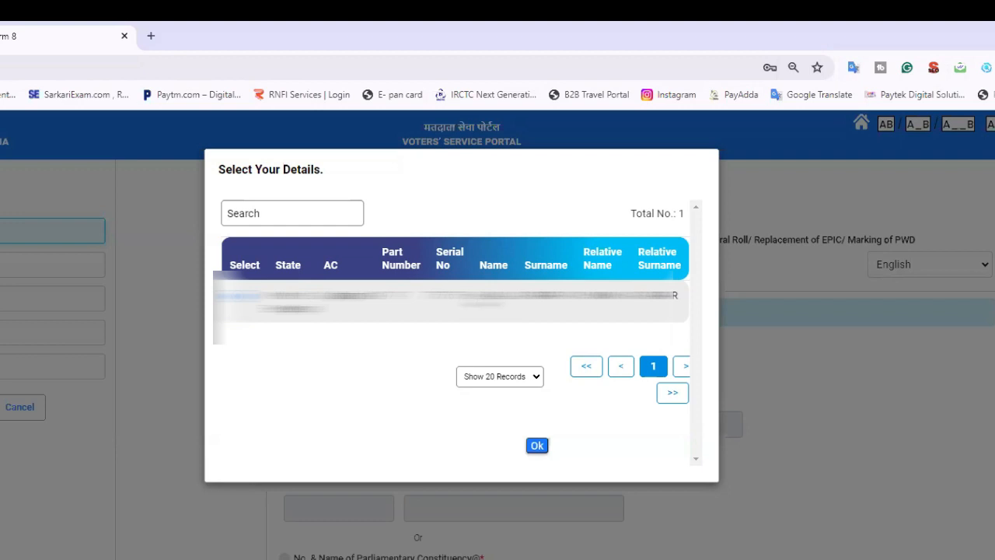
# Step: Confirm the listed elector record and choose Issue of Replacement EPIC without correction as the application type
pyautogui.moveTo(477, 297); pyautogui.dragTo(677, 336)
pyautogui.click(677, 332)
pyautogui.click(536, 446)
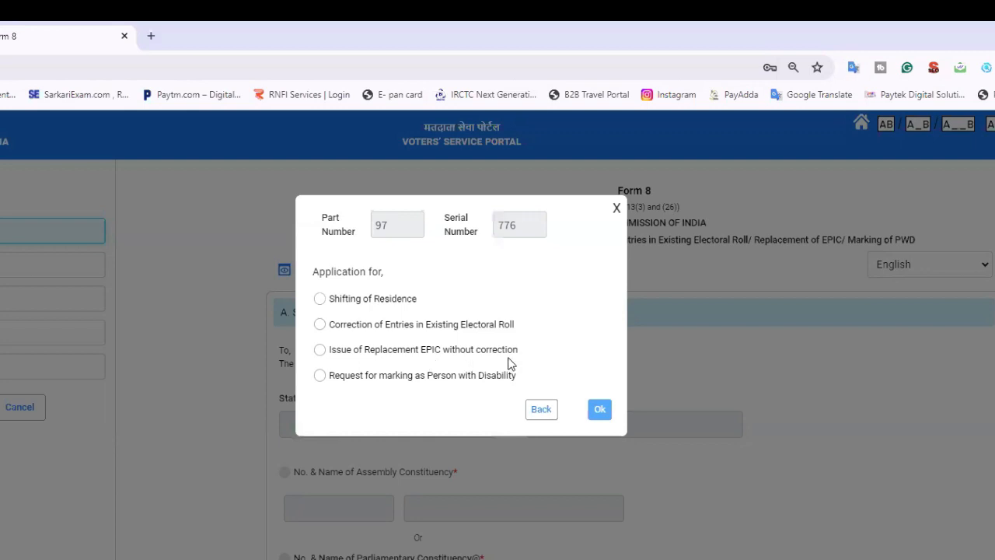
pyautogui.click(320, 350)
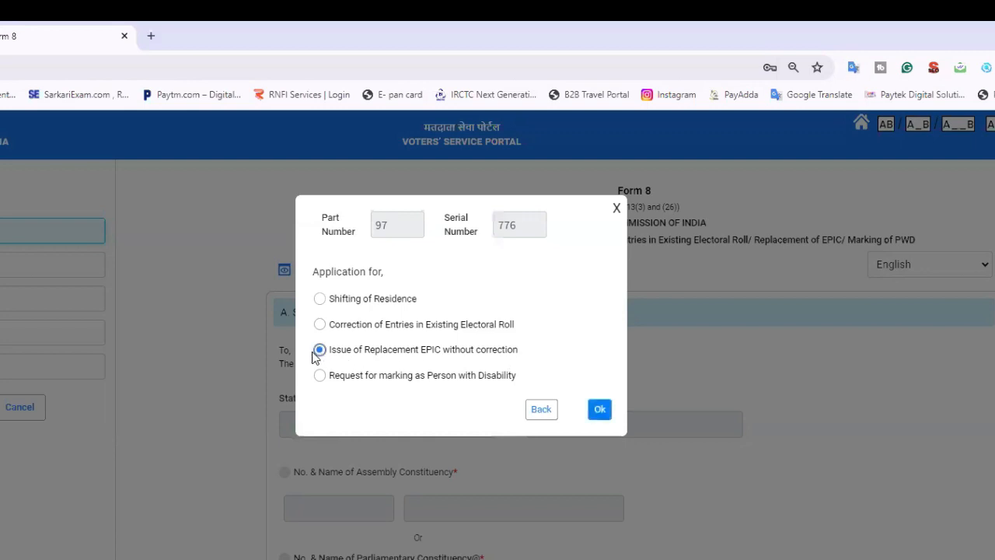
pyautogui.click(600, 409)
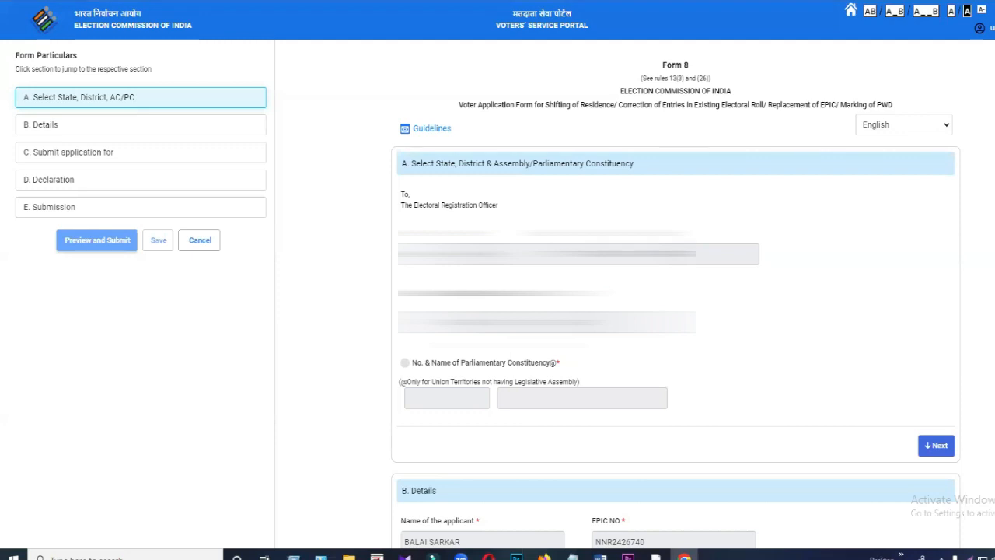
# Step: Check the state, district and constituency section of Form 8 and continue to the Details section
pyautogui.moveTo(663, 65); pyautogui.dragTo(698, 65)
pyautogui.click(642, 122)
pyautogui.click(938, 446)
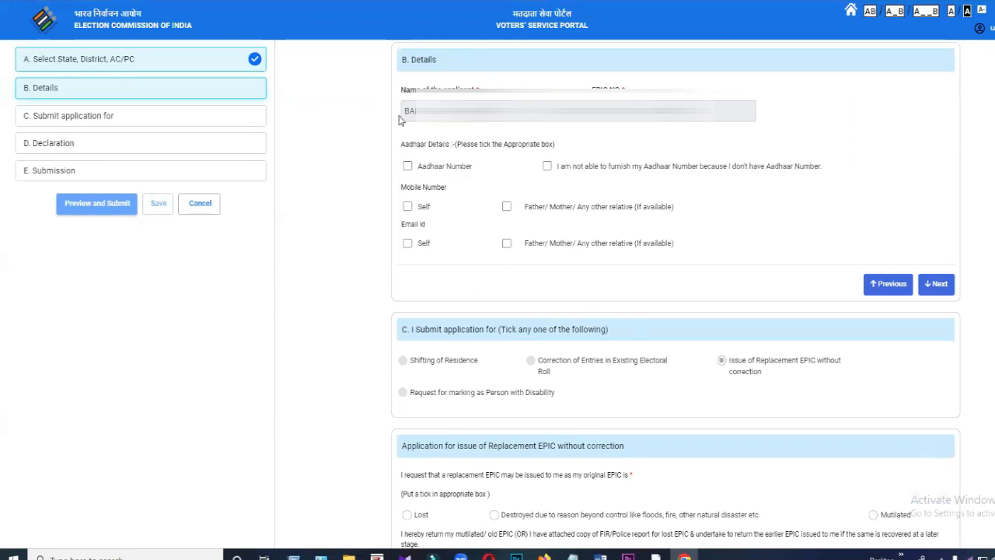
# Step: Complete the Details section with the applicant's Aadhaar number and own mobile number (Self), and continue to the application section
pyautogui.moveTo(406, 111); pyautogui.dragTo(505, 111)
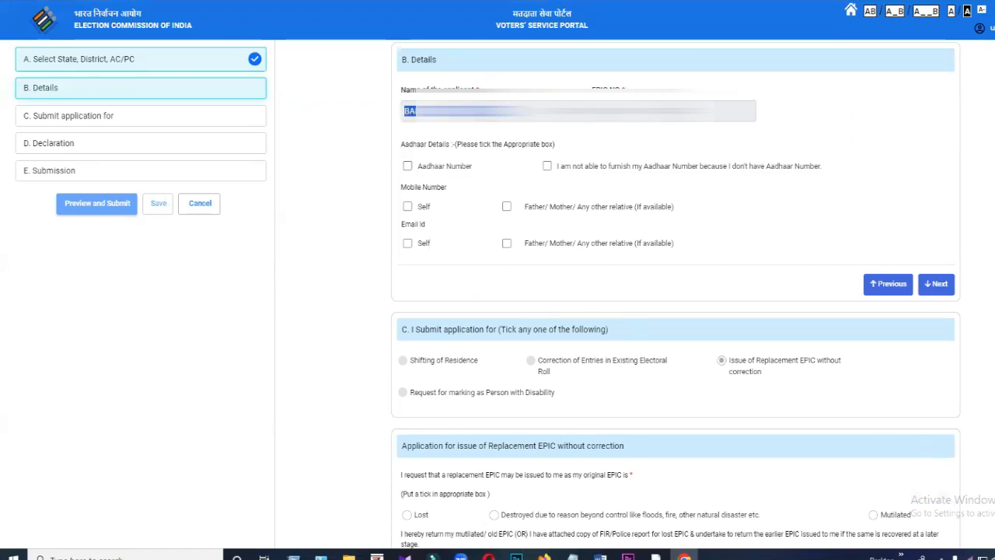
pyautogui.doubleClick(622, 111)
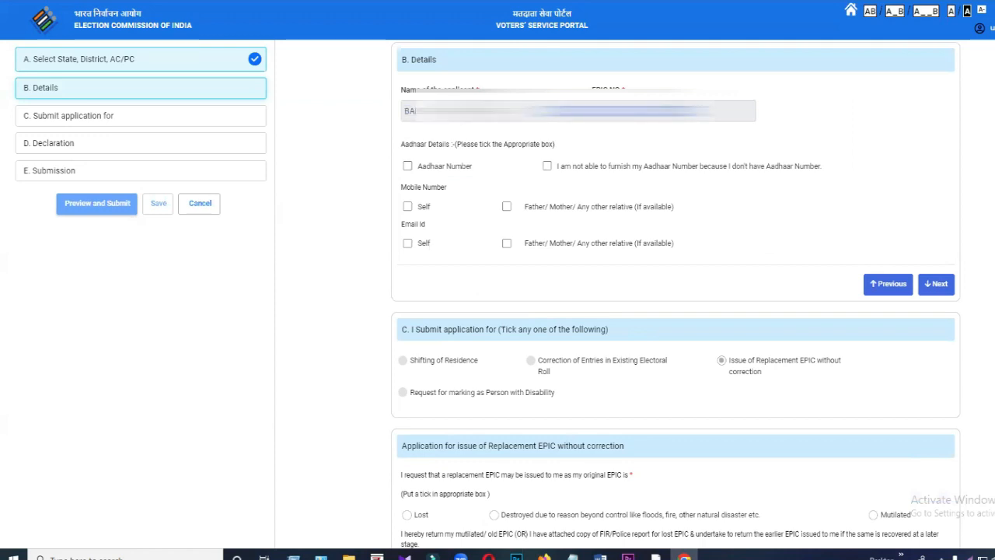
pyautogui.click(622, 110)
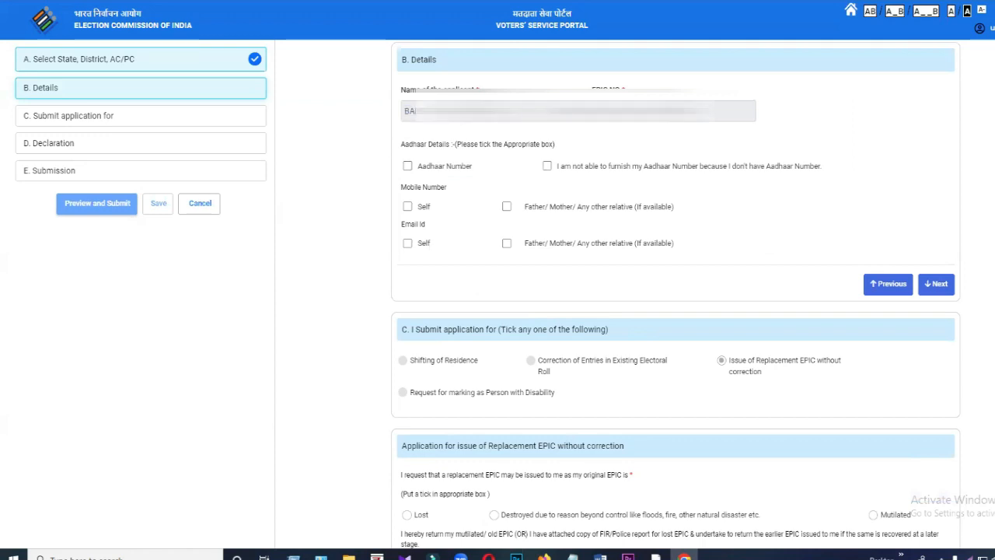
pyautogui.click(408, 167)
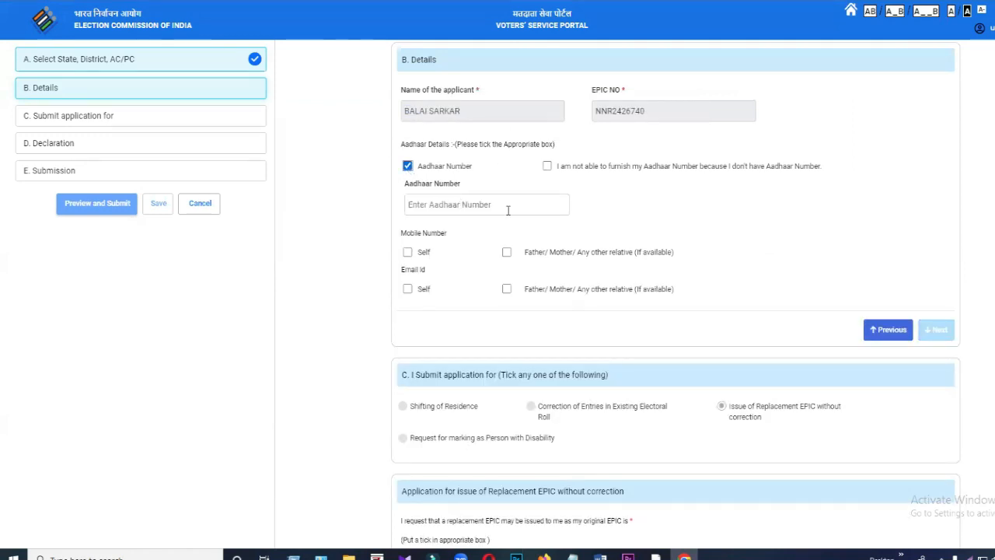
pyautogui.click(408, 253)
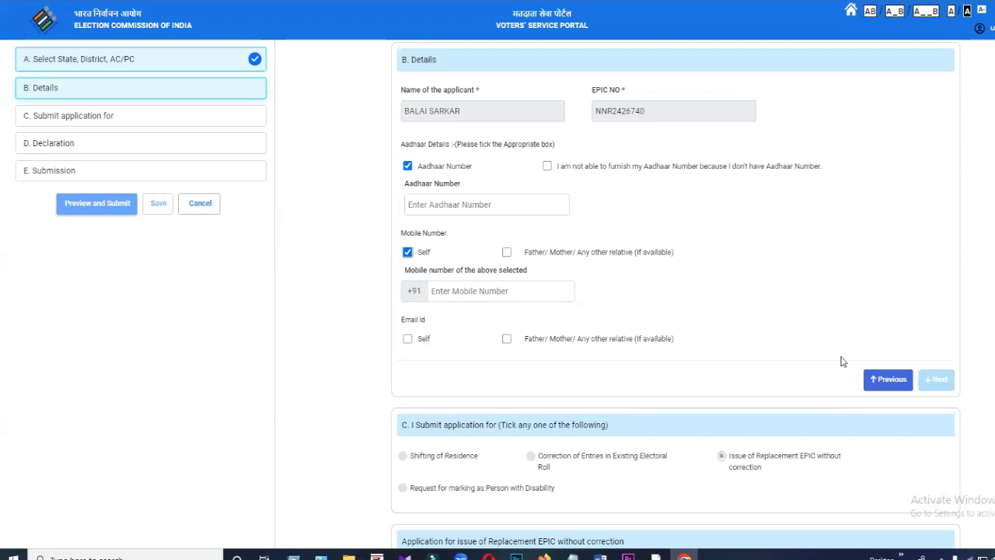
pyautogui.click(930, 381)
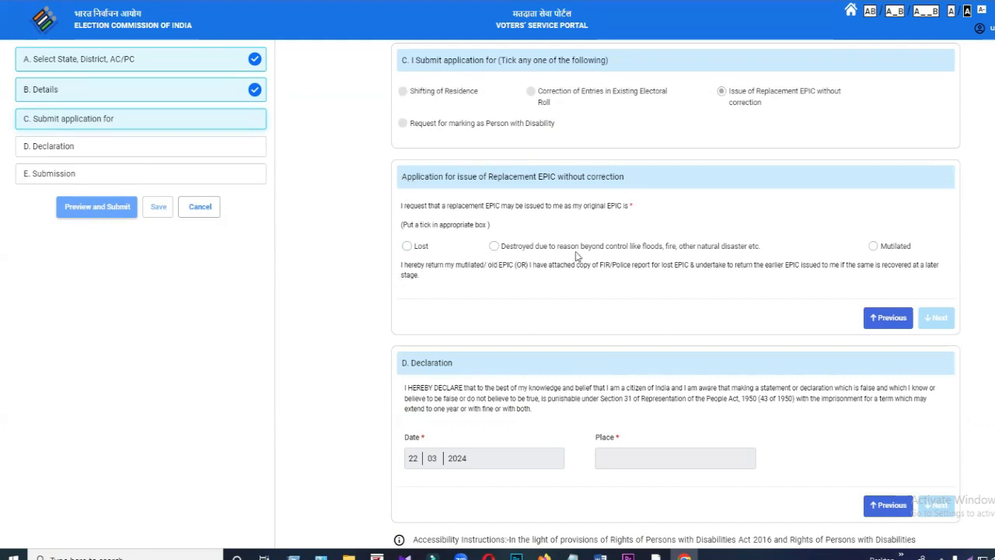
# Step: Show the Bengali translation of the option for an EPIC destroyed by floods, fire or other natural disaster
pyautogui.moveTo(761, 250); pyautogui.dragTo(503, 247)
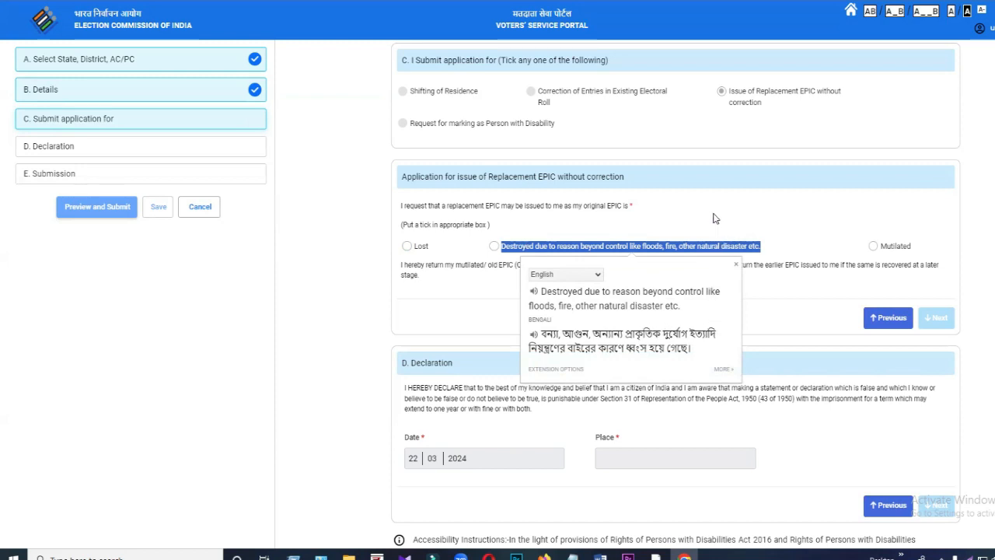
pyautogui.click(617, 233)
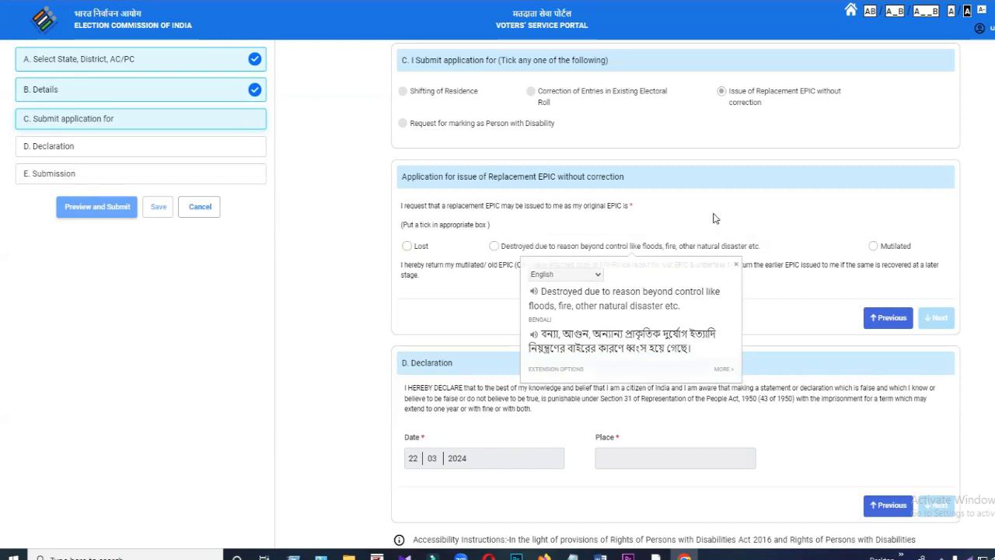
pyautogui.click(494, 247)
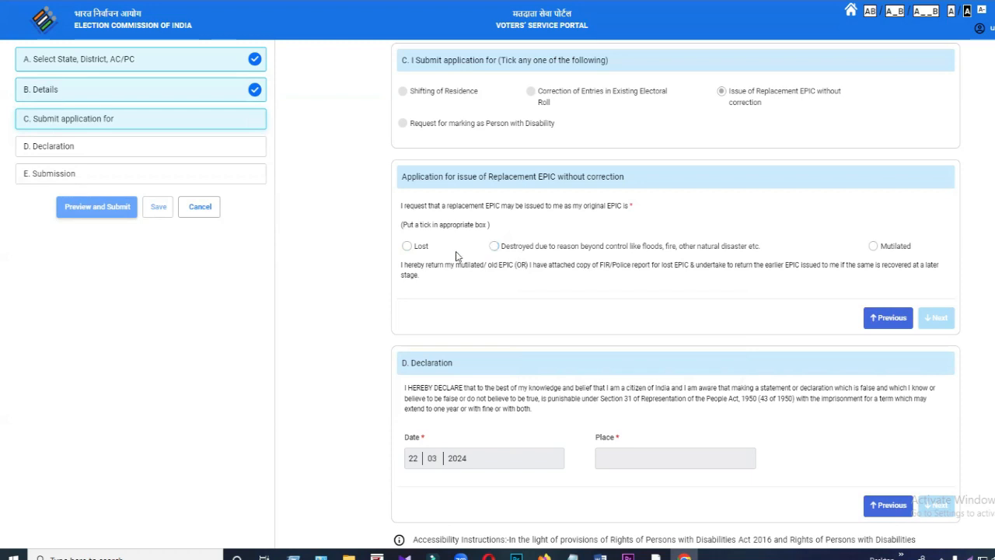
# Step: Select Lost as the replacement reason, upload fir.jpg as the FIR/Police Report, and continue to the Declaration
pyautogui.click(406, 246)
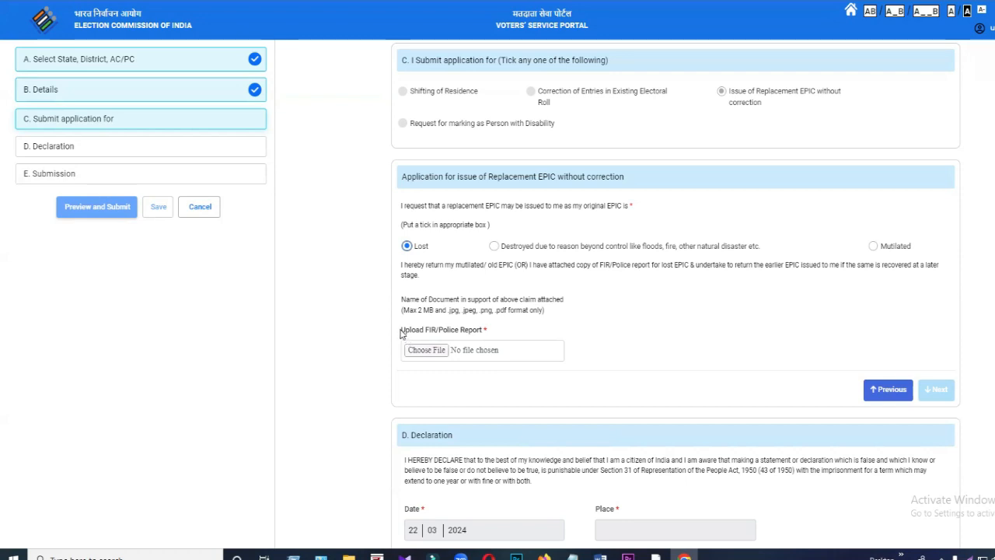
pyautogui.moveTo(401, 329); pyautogui.dragTo(485, 333)
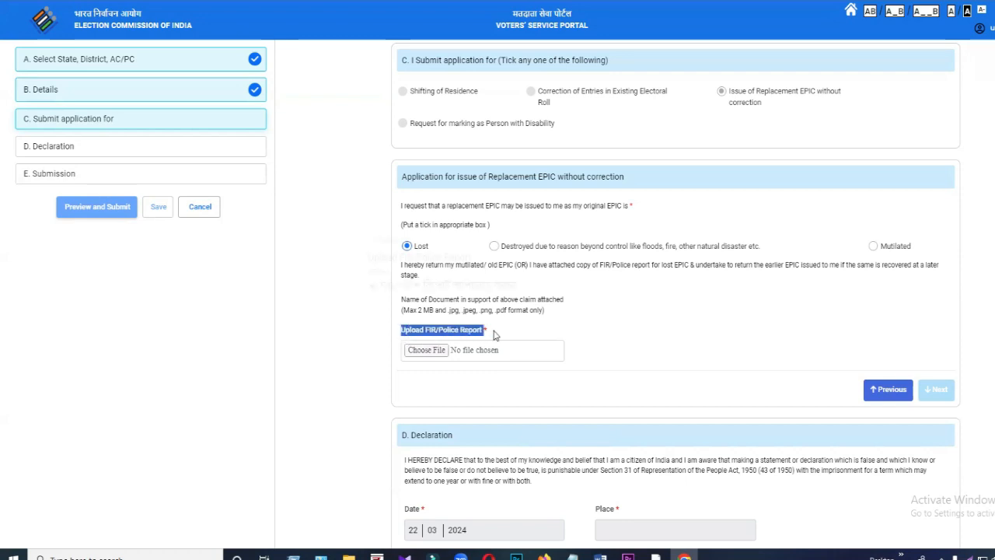
pyautogui.click(542, 334)
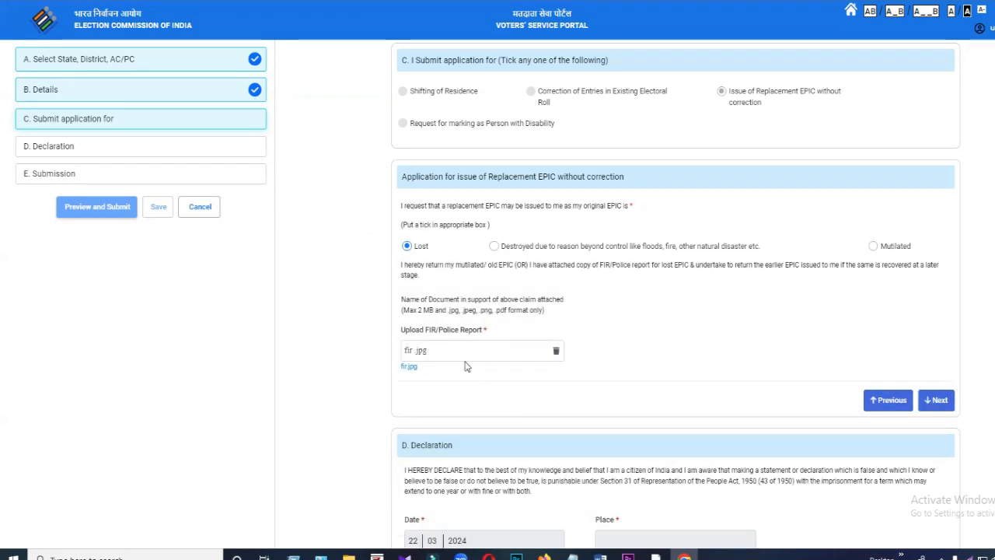
pyautogui.click(938, 401)
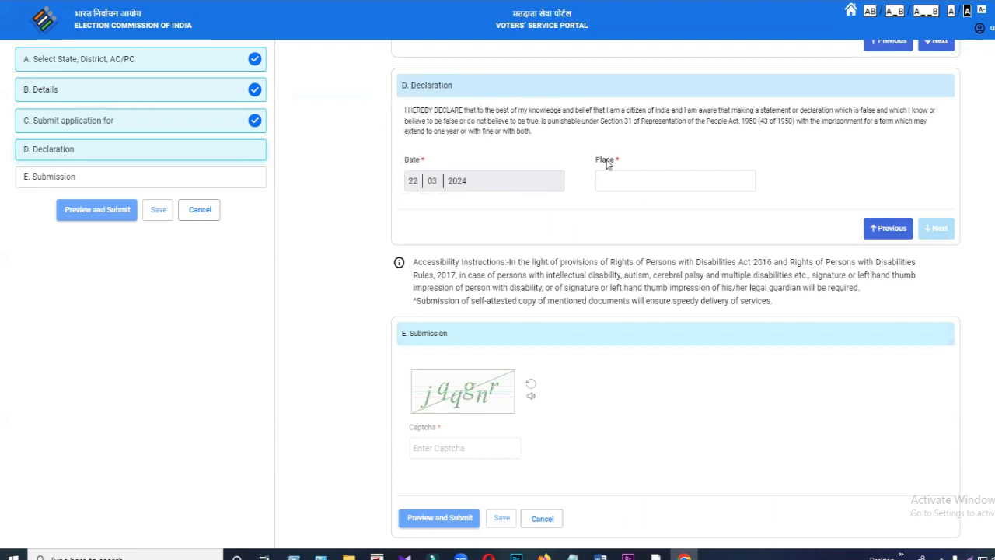
# Step: Enter the applicant's place in the Declaration, fill in the captcha, and preview and submit the application
pyautogui.click(634, 178)
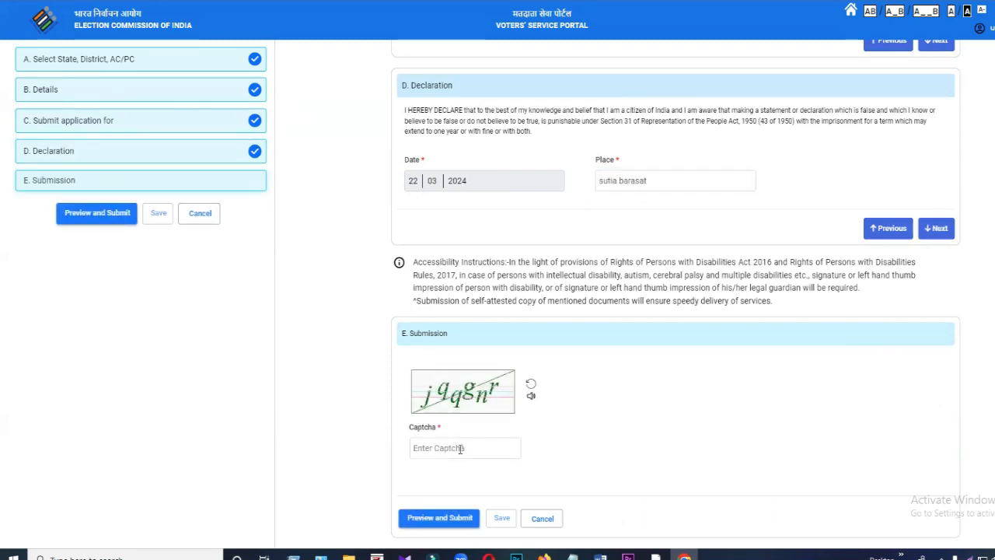
pyautogui.click(460, 448)
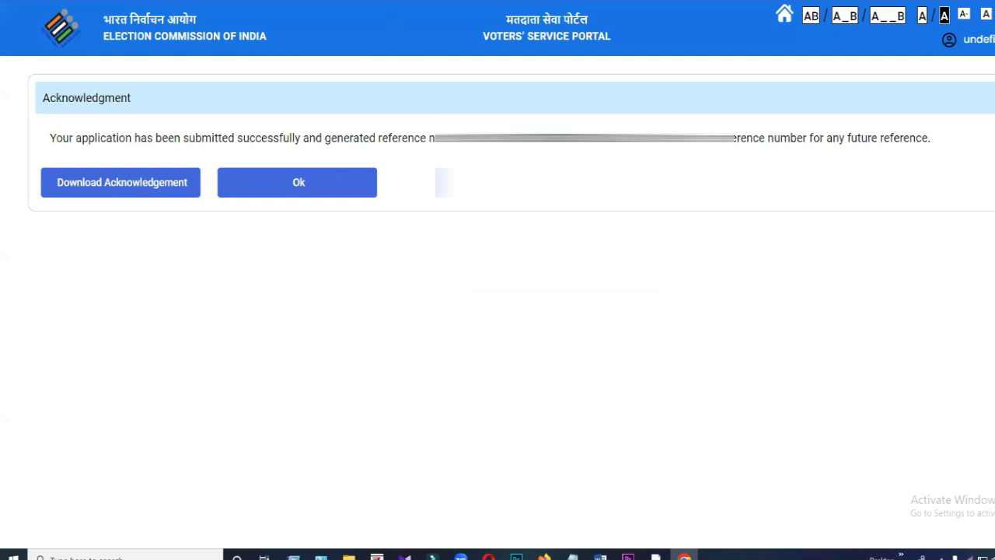
# Step: Return to the portal's home page, open Track Application Status and enter the application's reference number
pyautogui.click(150, 38)
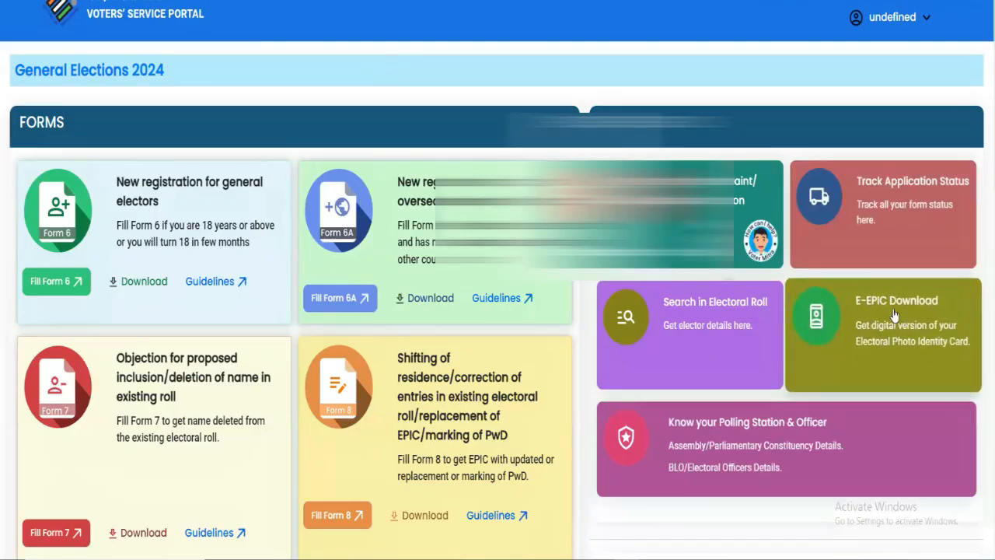
pyautogui.click(894, 204)
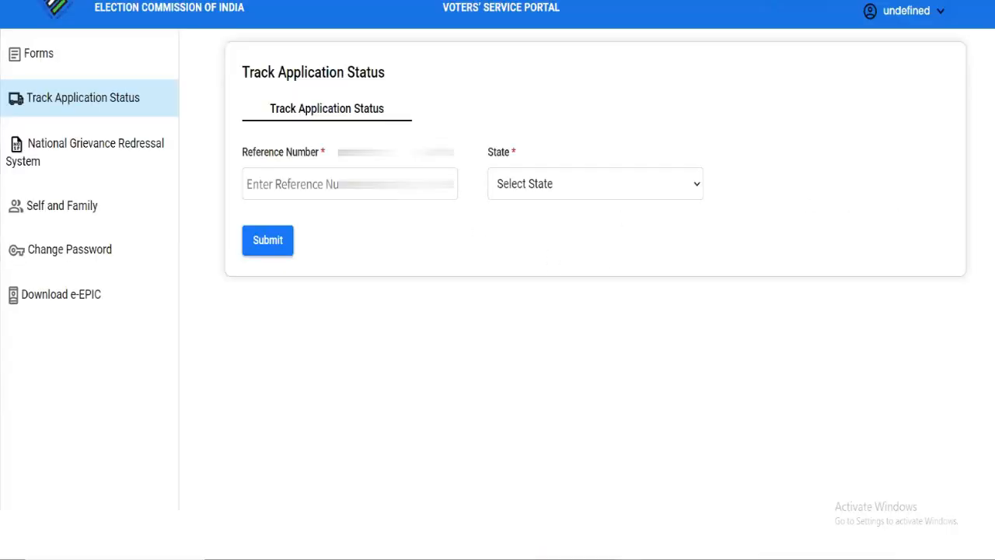
pyautogui.click(349, 184)
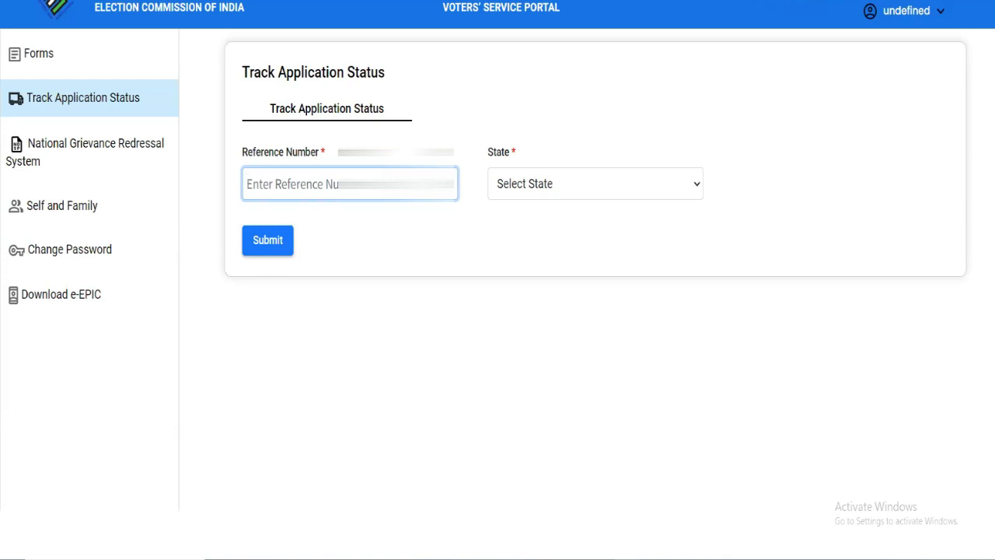
pyautogui.hotkey('ctrl', 'v')
# Step: Set the state to West Bengal, submit the status query, and expand the details of the listed application
pyautogui.click(548, 189)
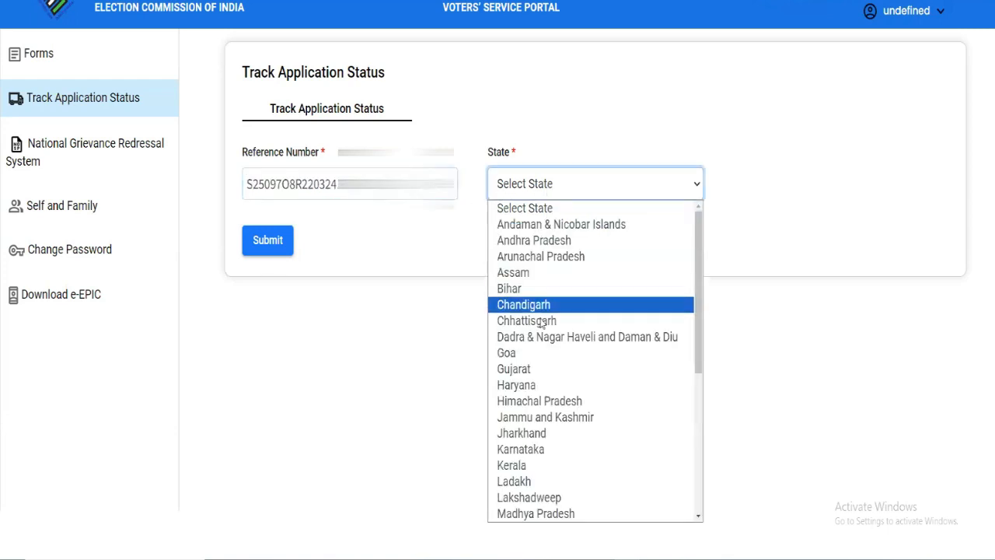
pyautogui.scroll(-5, 545, 311)
pyautogui.click(532, 513)
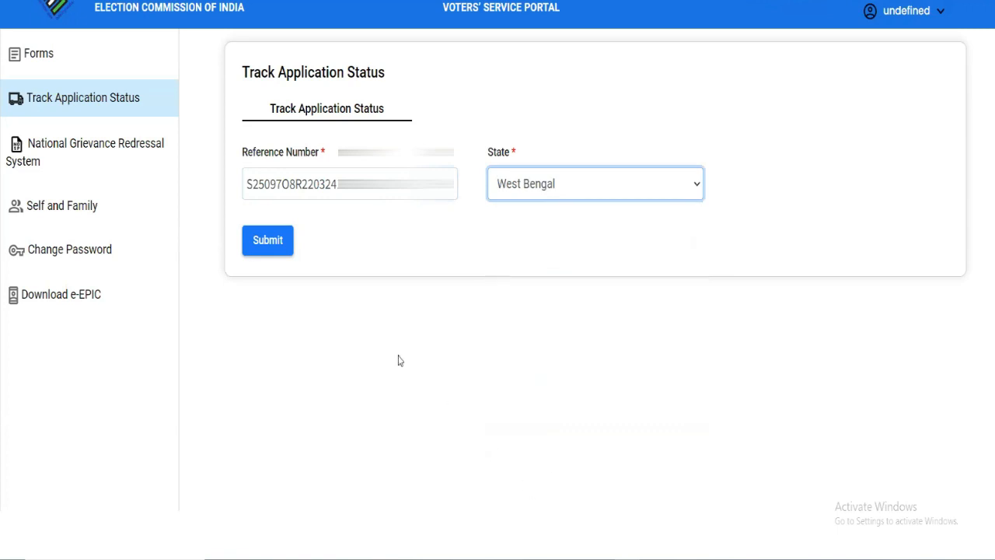
pyautogui.click(268, 243)
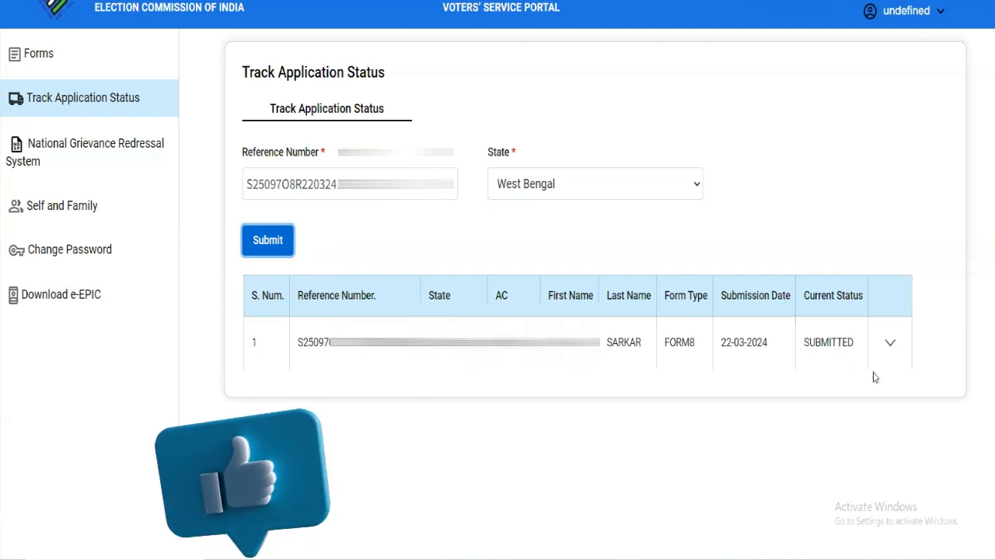
pyautogui.click(890, 347)
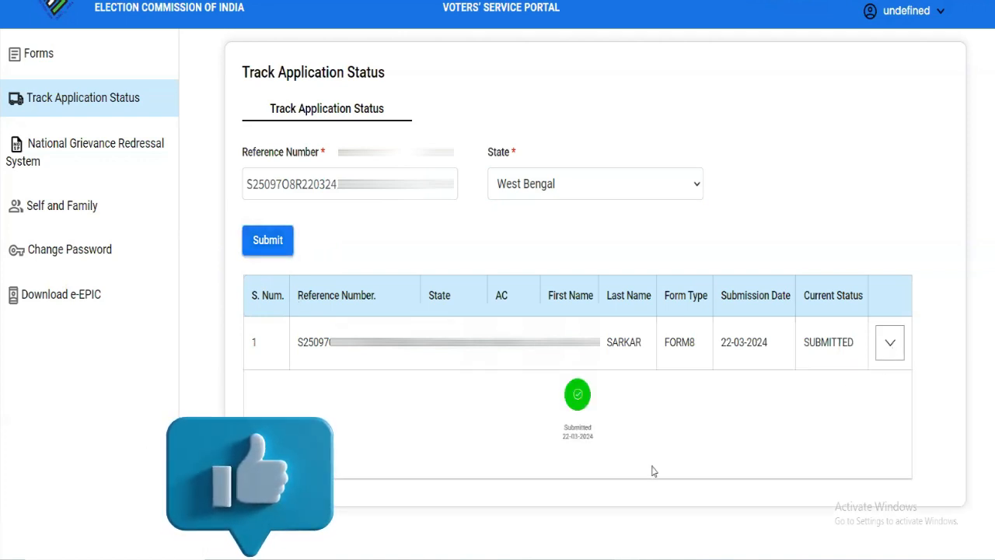